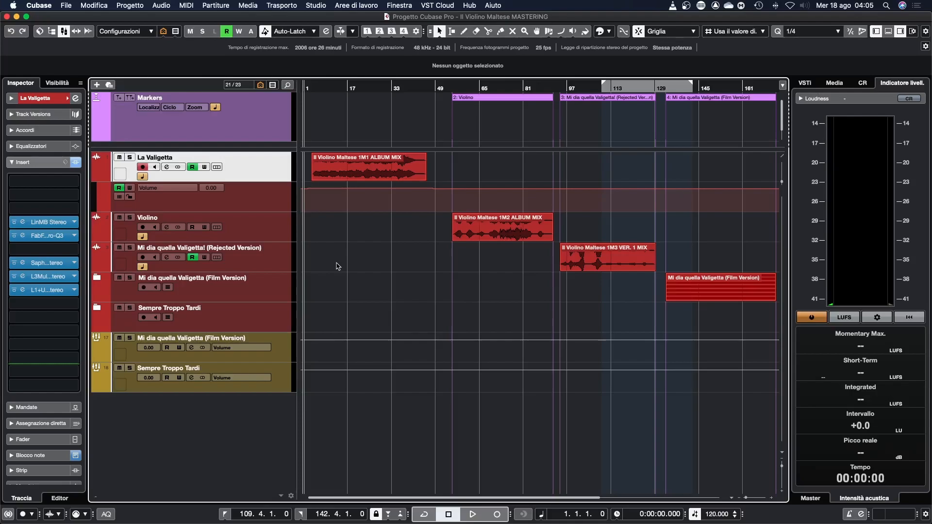
Set the locators by hand around the La Valigetta event, from 3.4.1.0 to 45.3.1.0, and move them to 84.2.1.0–107.3.1.0.
click(357, 171)
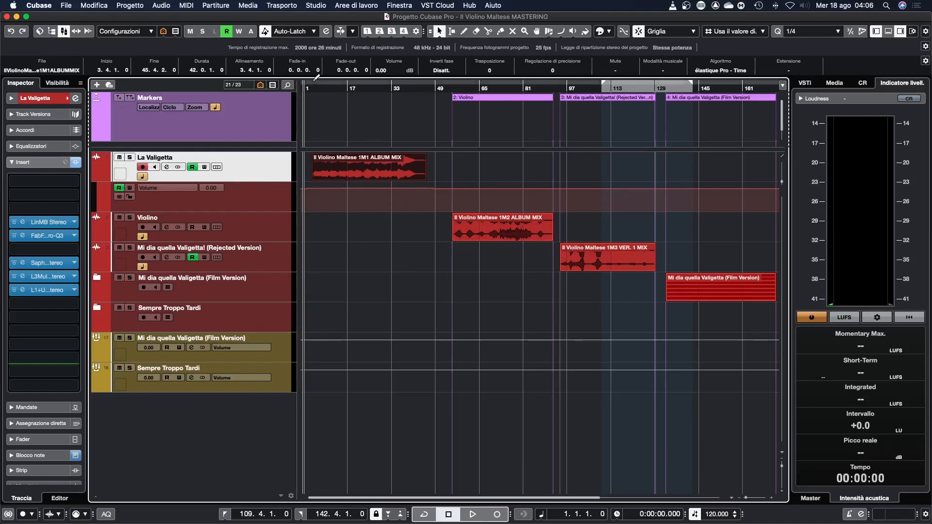
drag(313, 84, 426, 85)
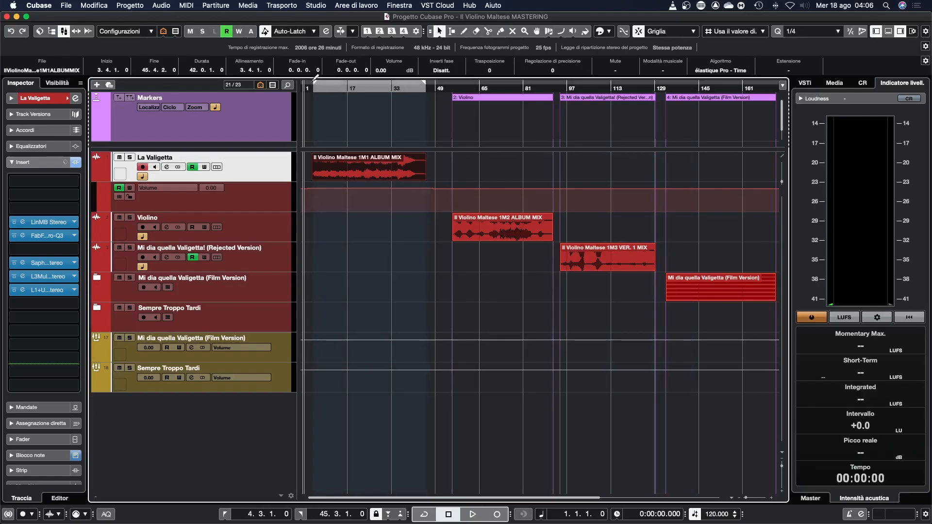
drag(312, 85, 310, 85)
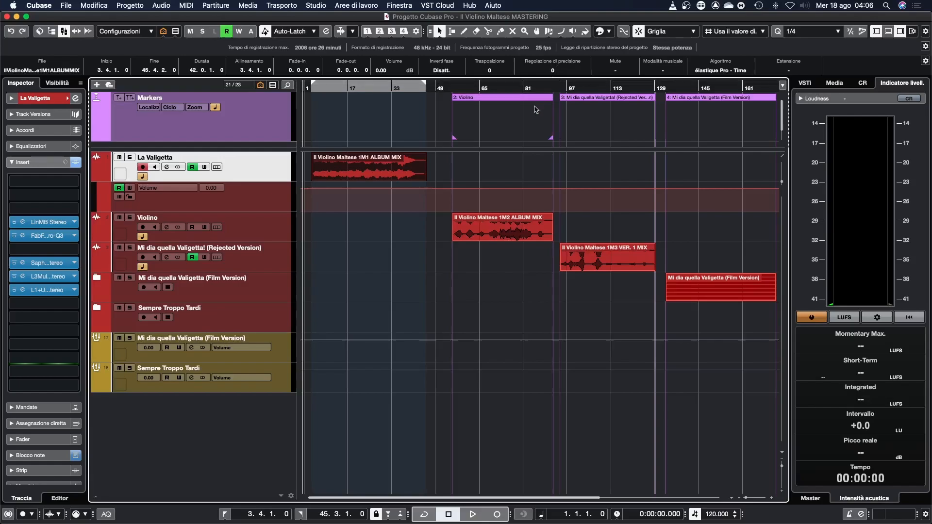
drag(532, 83, 595, 83)
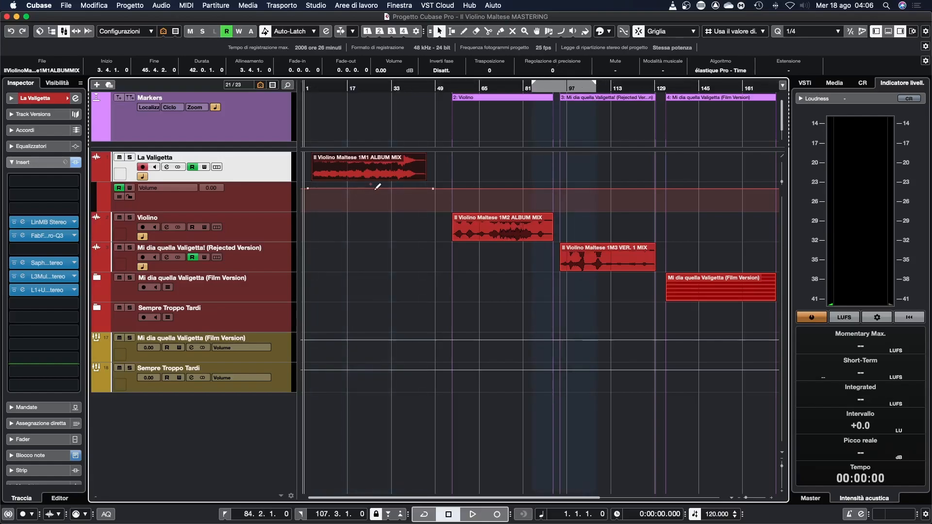
Set the locators to the range of the selected La Valigetta event, and try adding and removing a cycle marker there.
click(359, 268)
key(p)
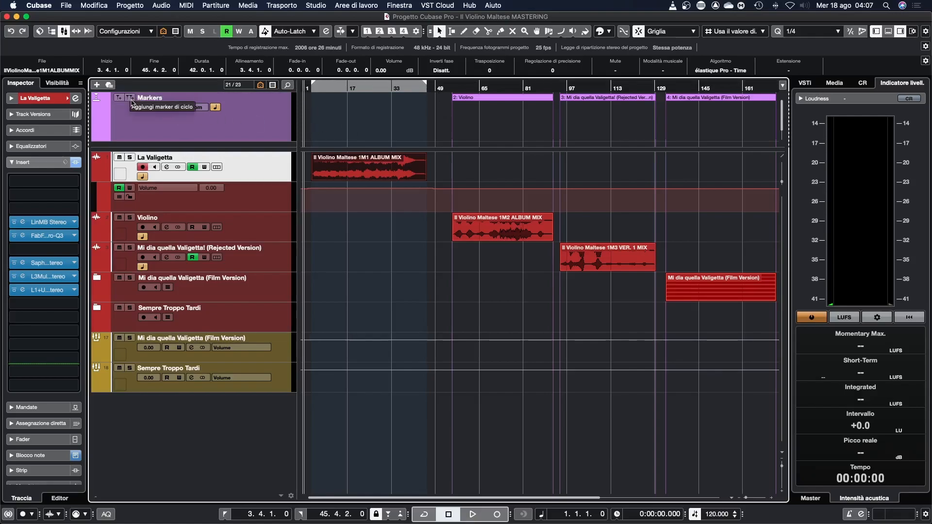
click(132, 100)
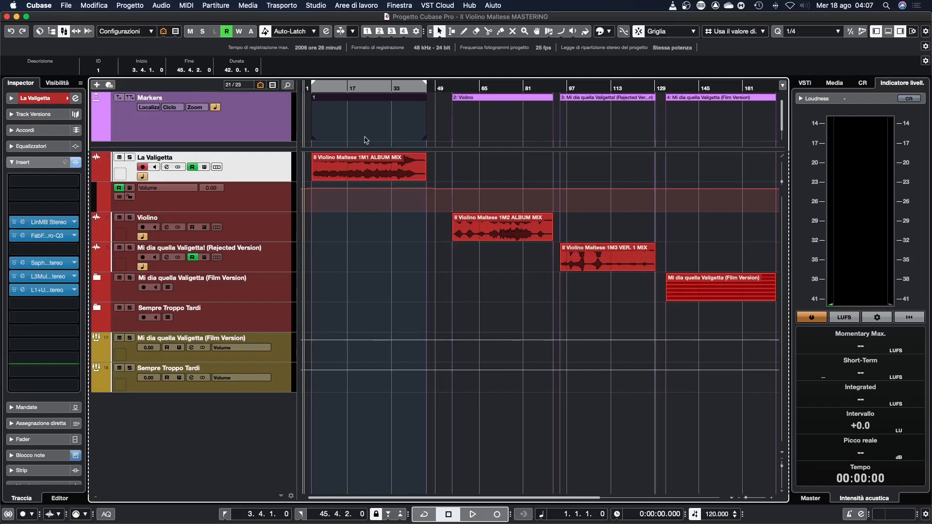
key(Right)
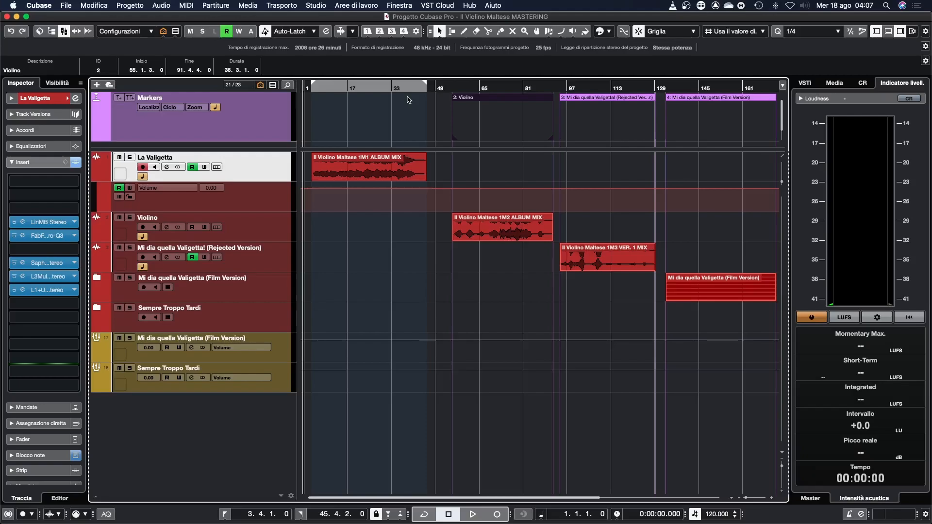
Examine the key commands assigned to inserting and naming a marker and a cycle marker.
key(alt+k)
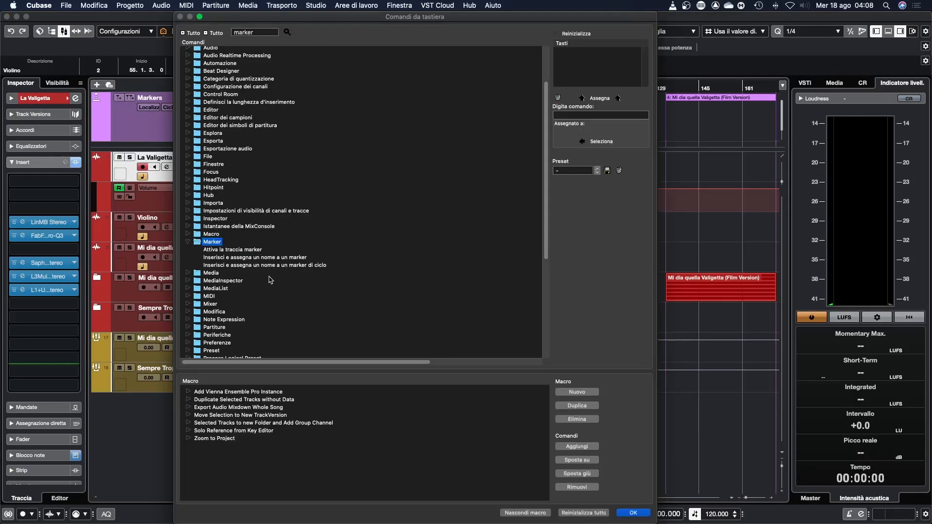
click(263, 256)
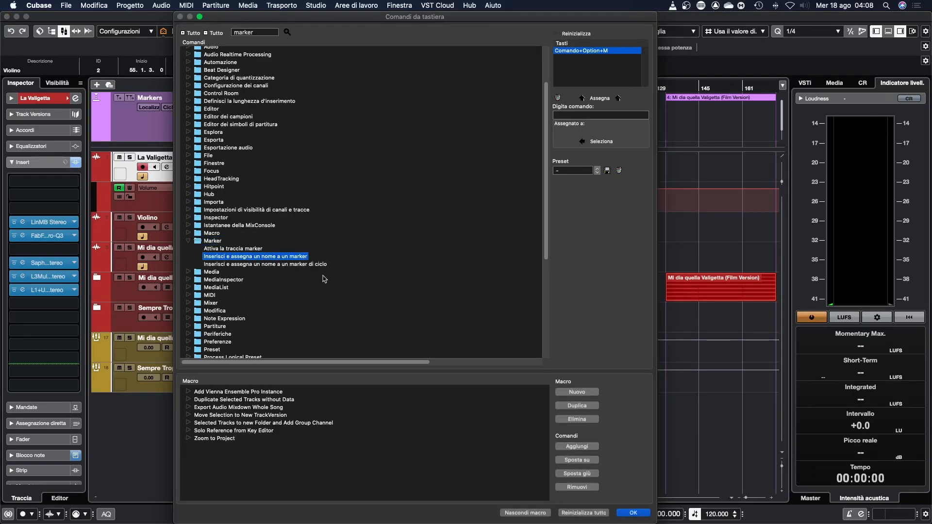
click(309, 267)
click(301, 258)
click(299, 267)
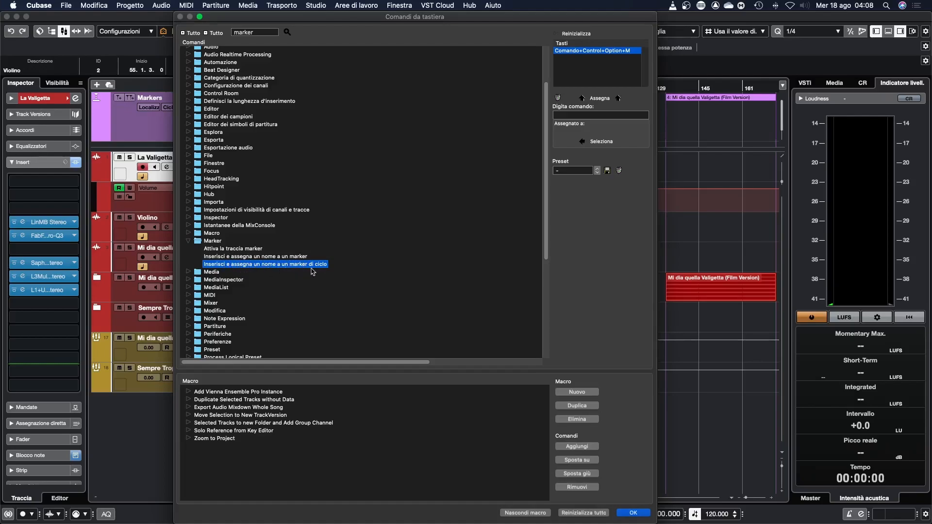
key(Return)
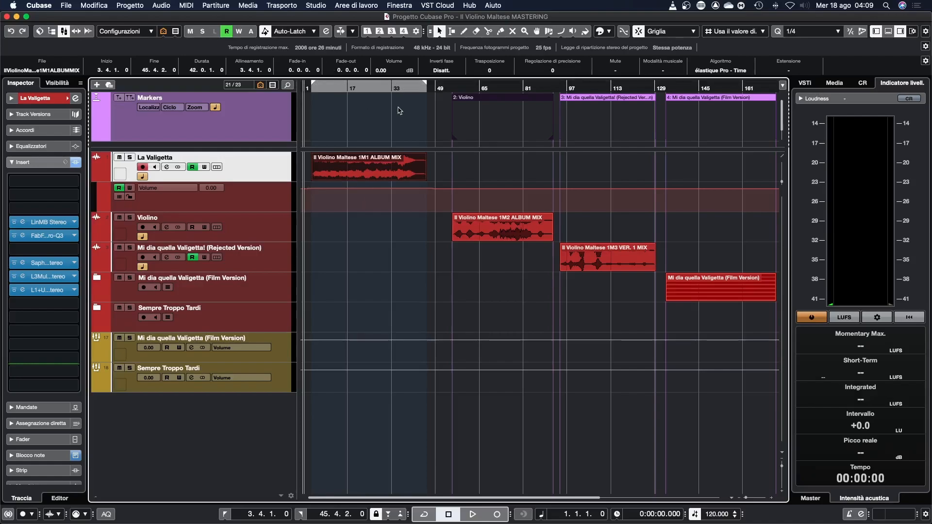
Insert a cycle marker over the locator range and name it "La Valigetta".
click(338, 411)
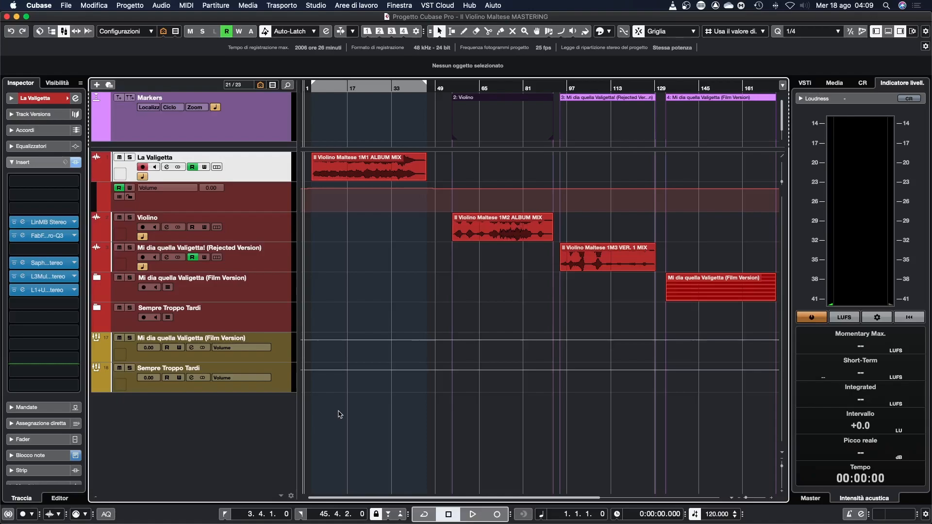
key(super+m)
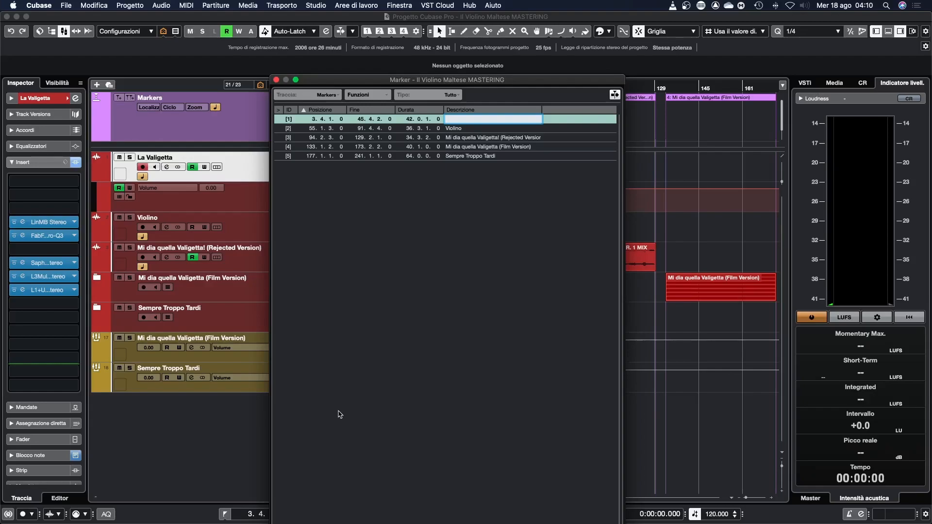
text(La Valigetta)
key(Return)
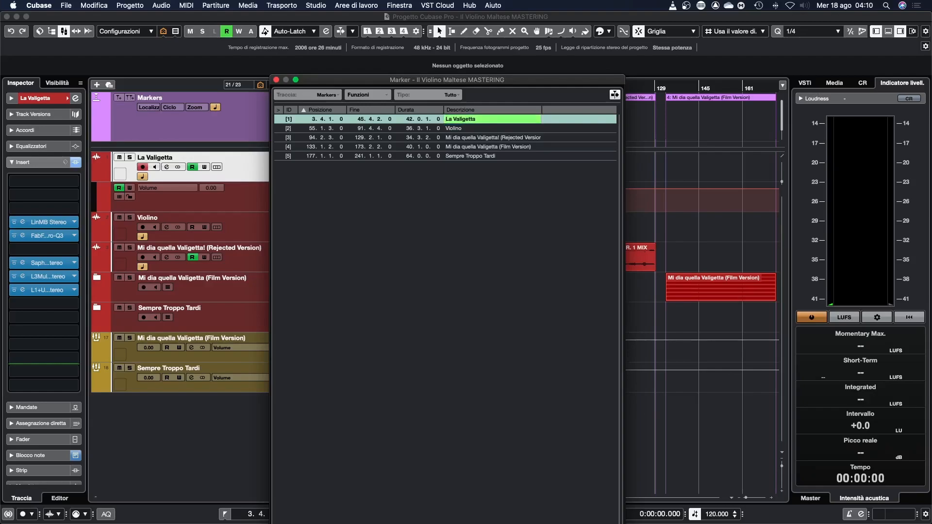
click(165, 413)
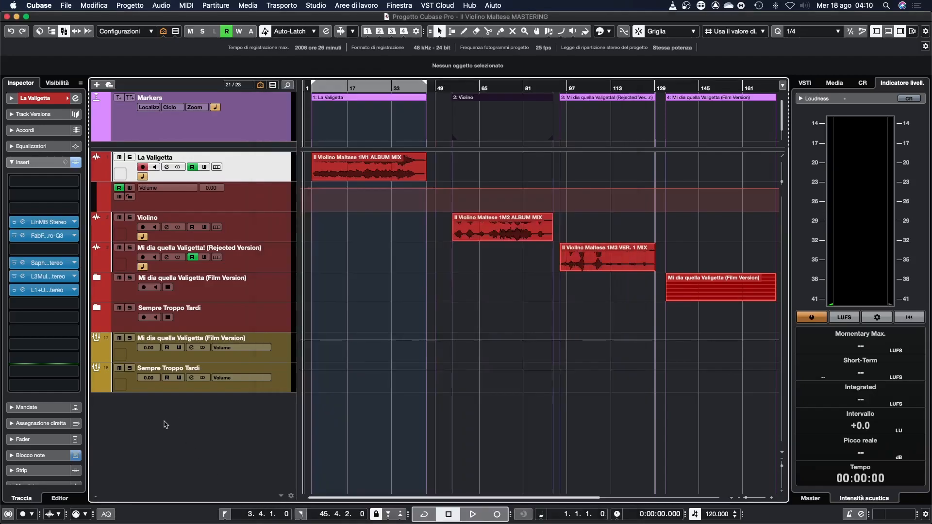
Open the audio mixdown export settings and switch the export range to cycle markers.
click(626, 119)
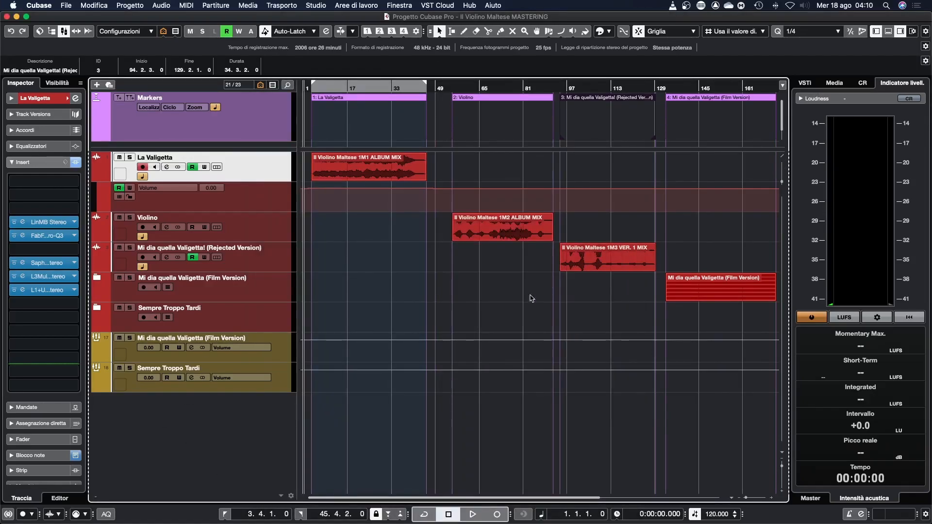
click(454, 204)
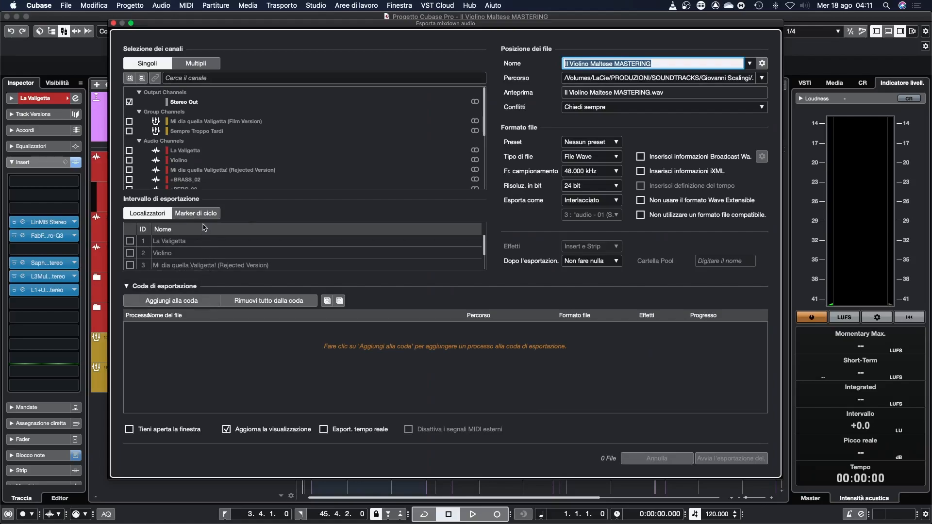
click(199, 216)
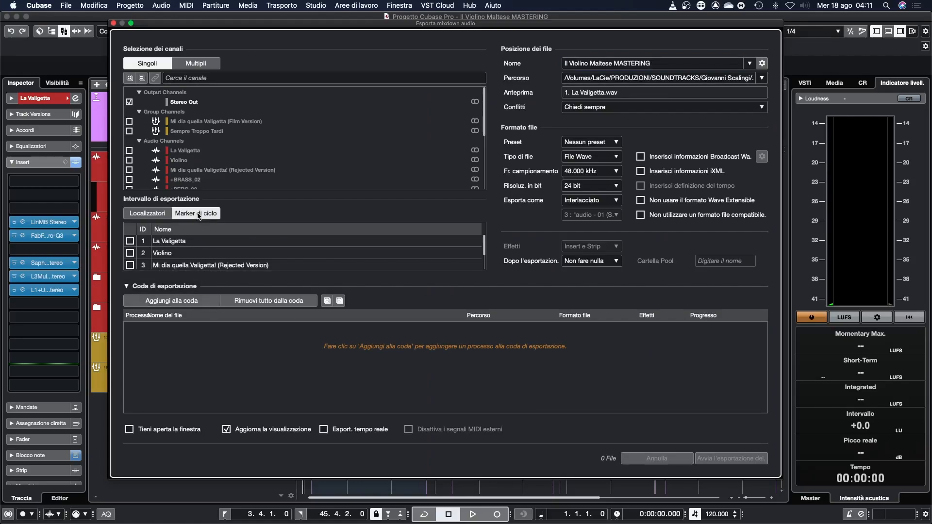
scroll(327, 268, down, 2)
scroll(309, 260, up, 2)
scroll(309, 261, down, 2)
scroll(309, 260, up, 2)
Try ticking the La Valigetta, Violino and Mi dia quella Valigetta! (Rejected Version) markers individually, and untick them.
click(219, 242)
click(130, 241)
click(130, 253)
click(130, 265)
click(130, 265)
click(130, 252)
click(130, 241)
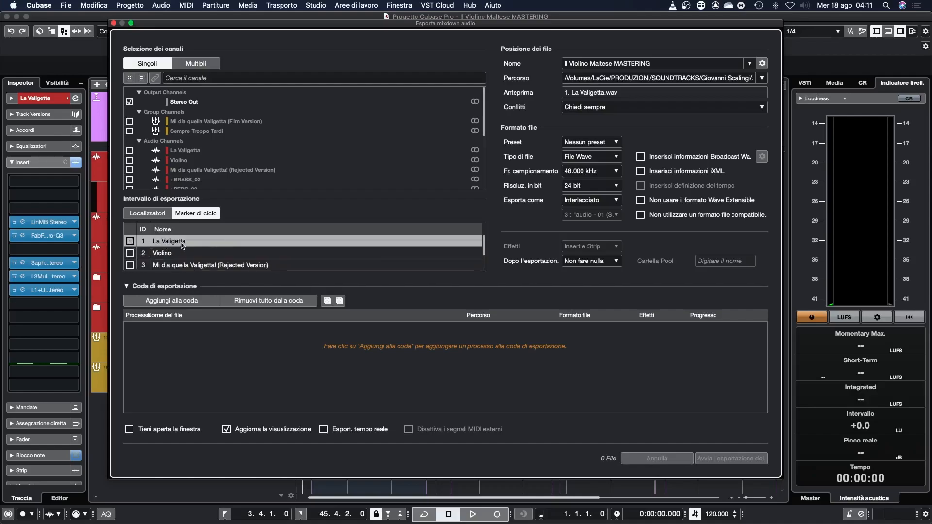
Enable all five cycle markers, La Valigetta through Sempre Troppo Tardi, for export together and add them to the export queue.
scroll(208, 251, down, 2)
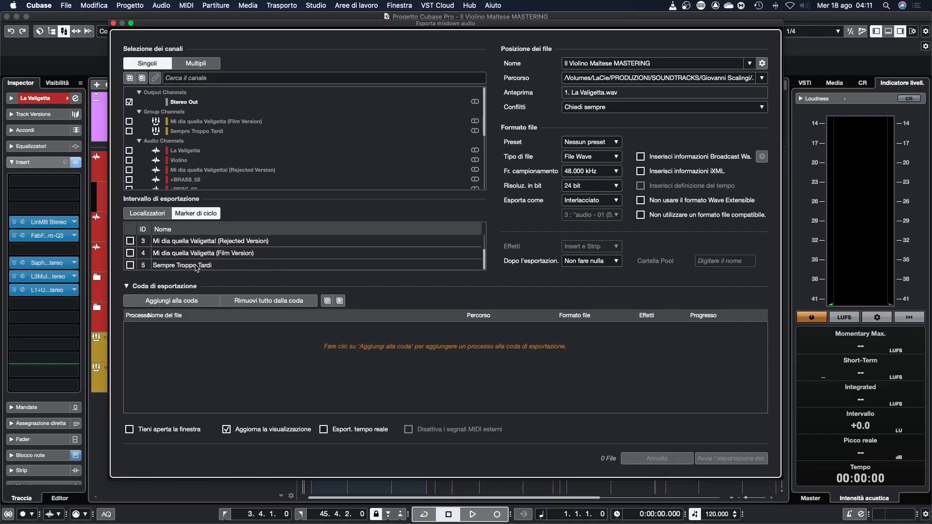
shift+click(196, 266)
click(129, 264)
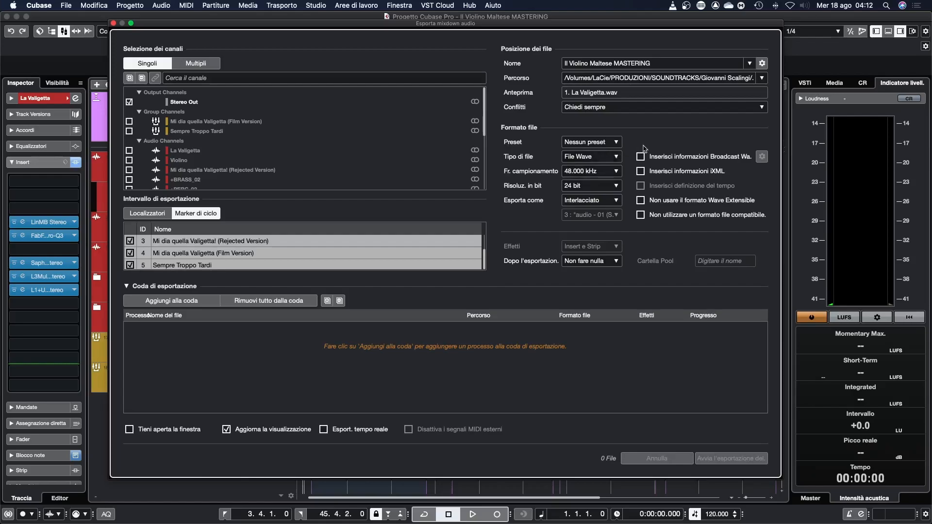
click(191, 304)
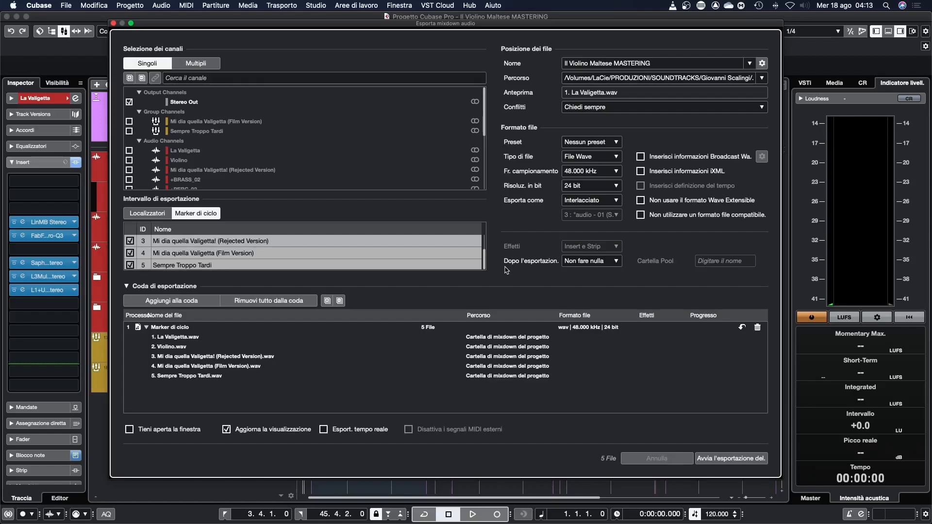
Try adding the project name and channel type to the export naming scheme, and remove both attributes again.
click(763, 63)
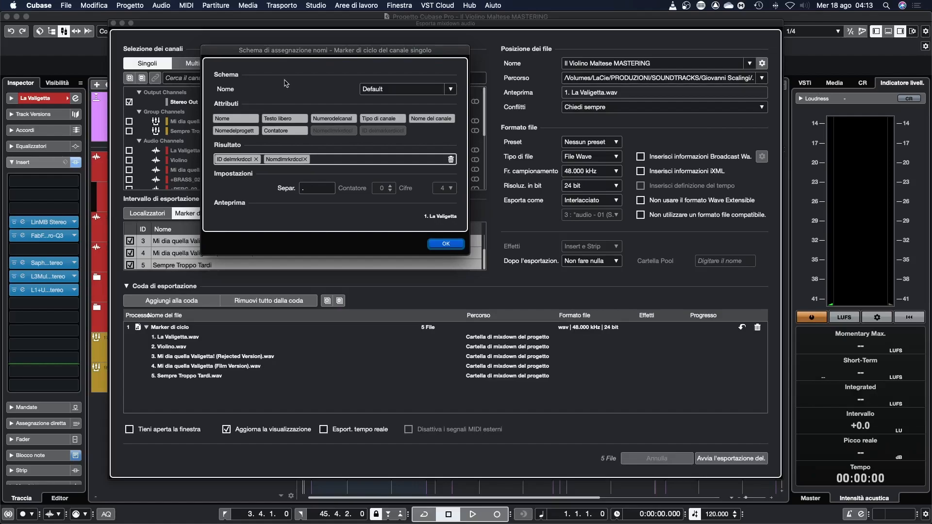
click(245, 132)
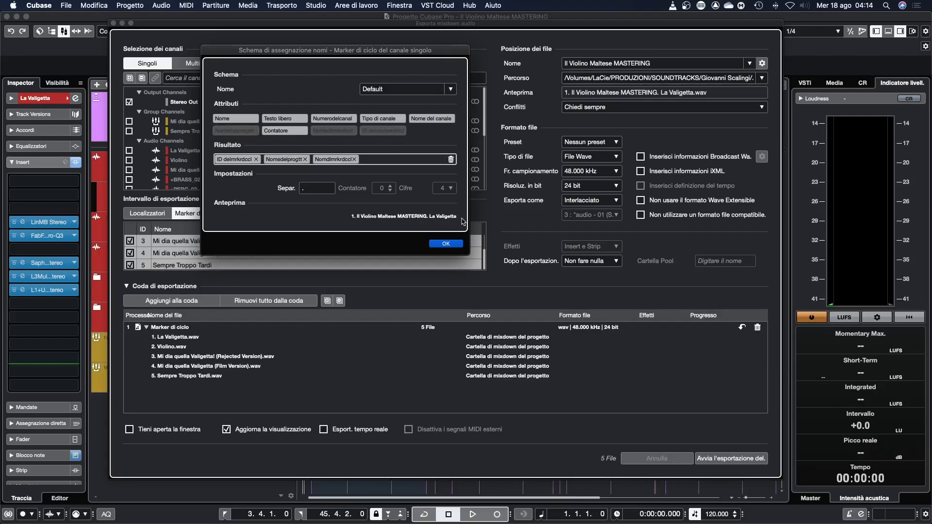
click(379, 118)
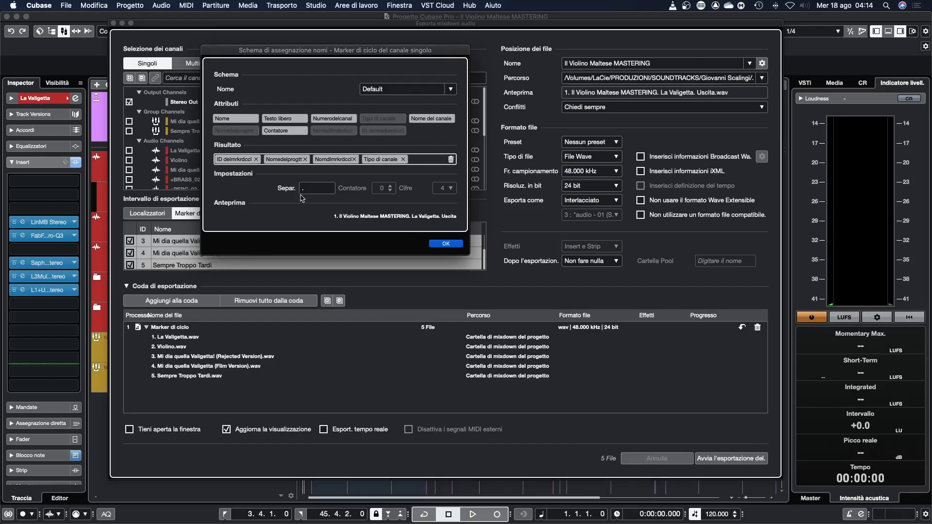
click(304, 159)
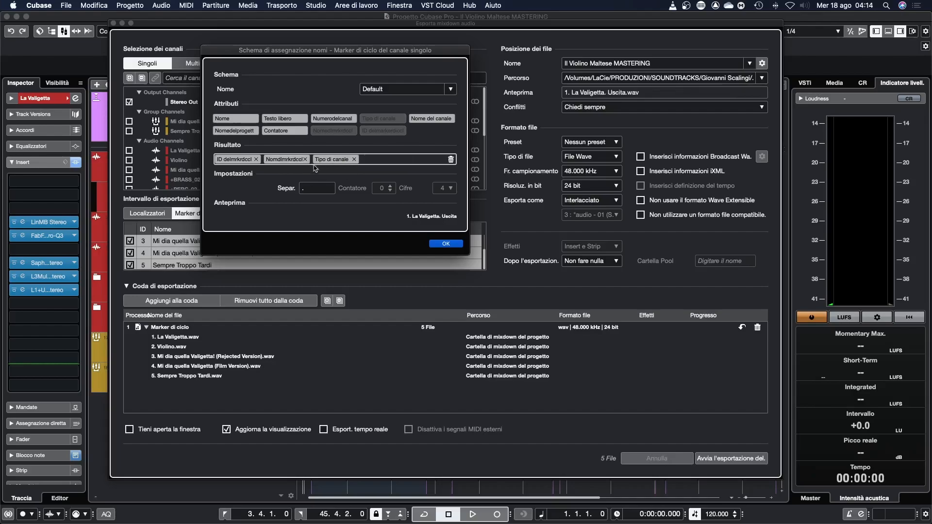
click(354, 160)
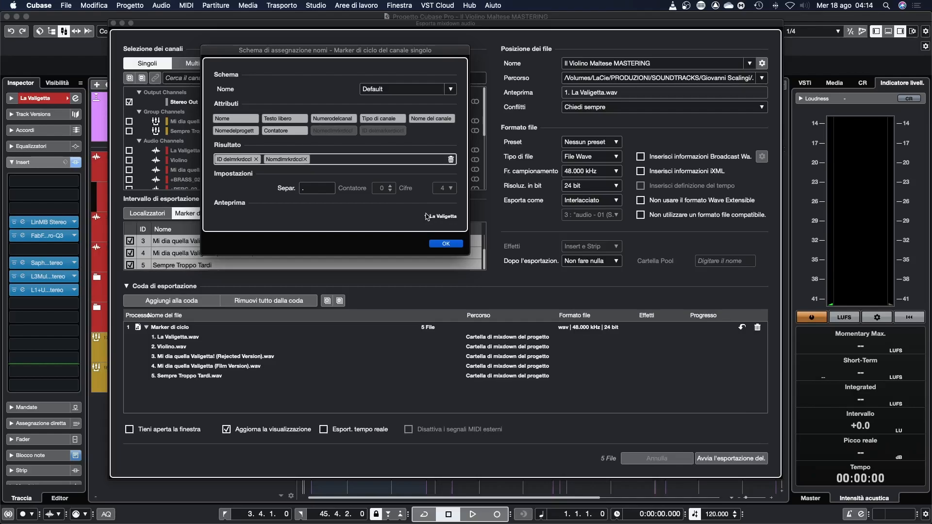
click(446, 244)
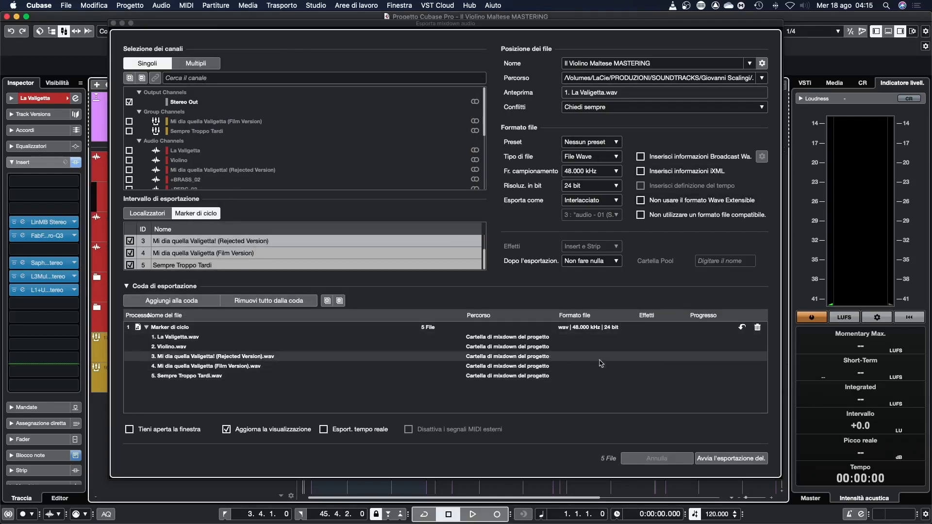
Start exporting the queued cycle marker files and cancel the export while La Valigetta is rendering.
click(734, 459)
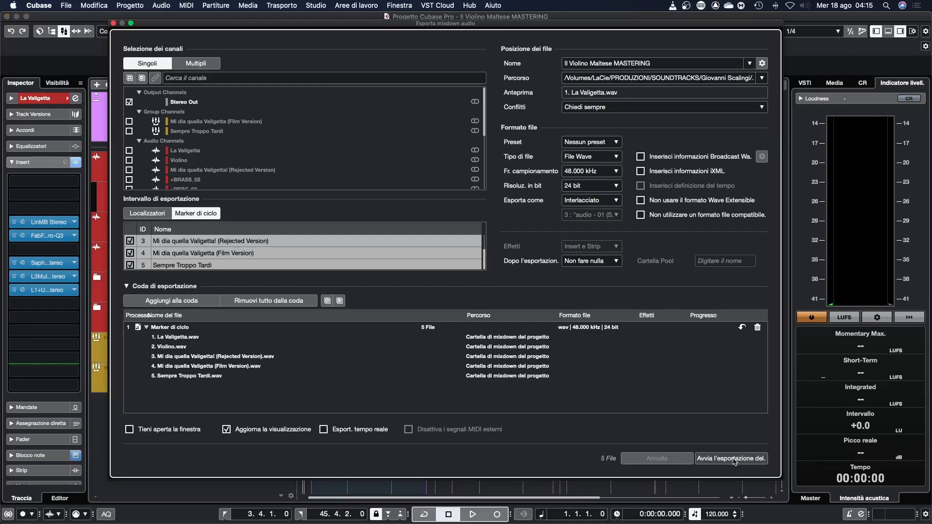
click(734, 459)
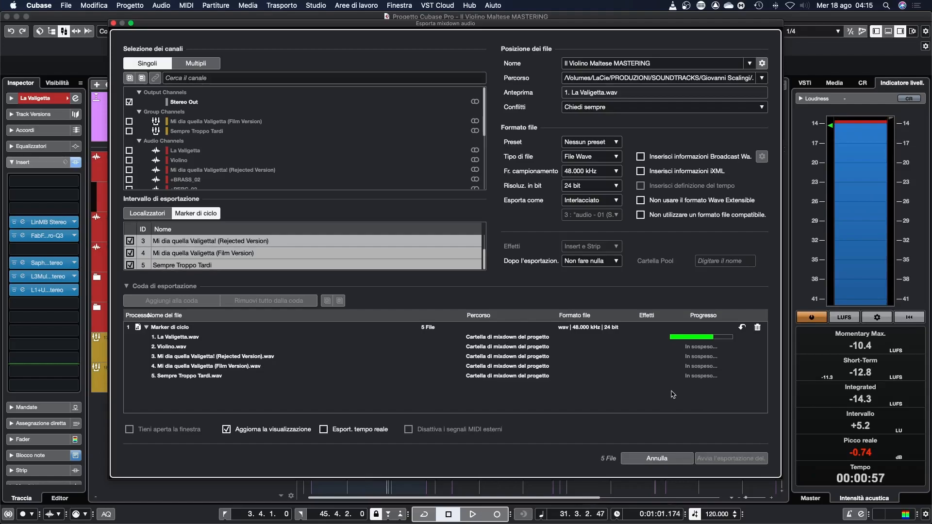
click(669, 457)
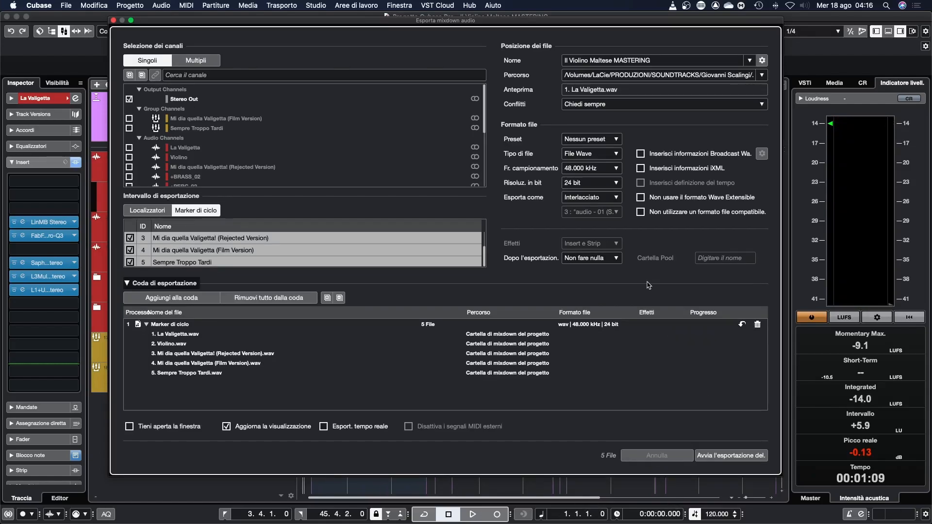